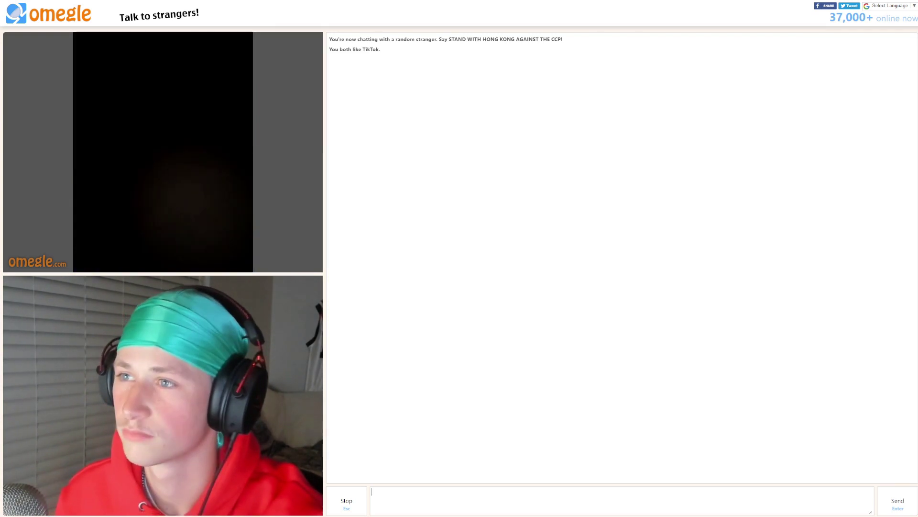
pyautogui.press('Escape')
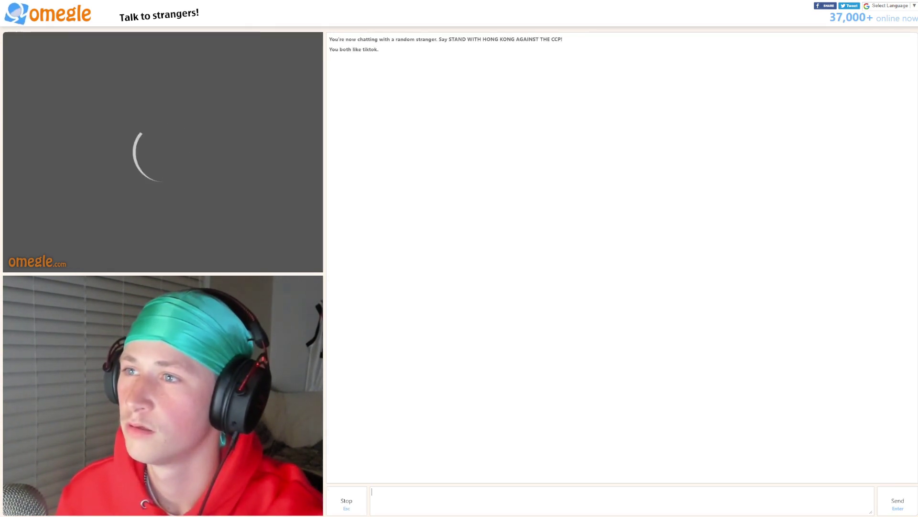